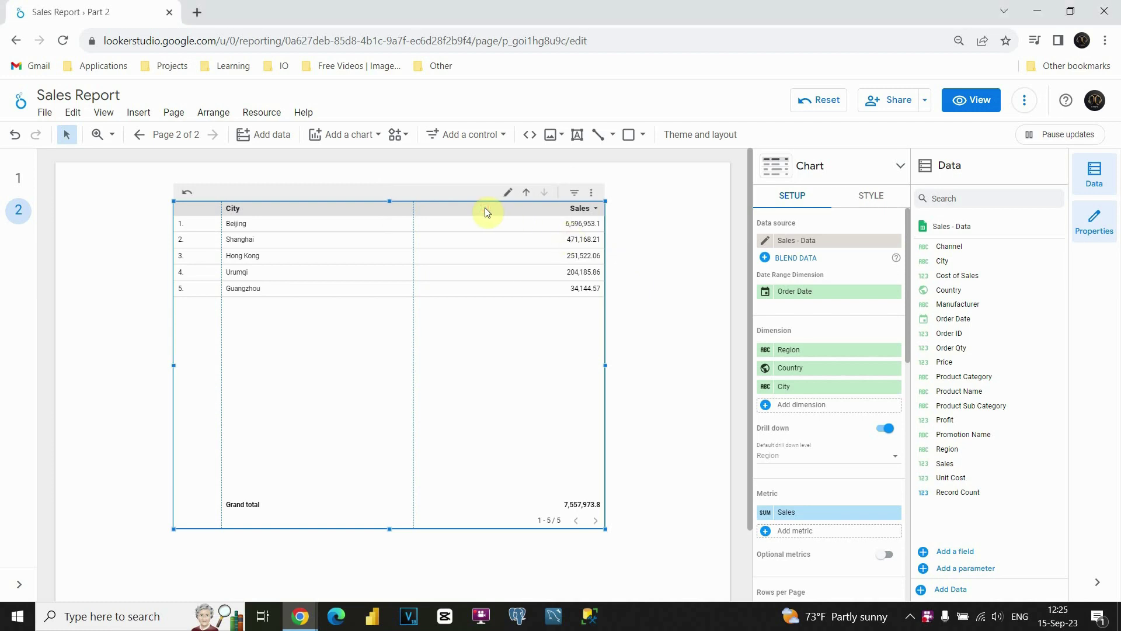
Delete the City/Sales table and place a new default table chart on page 2
key("Delete")
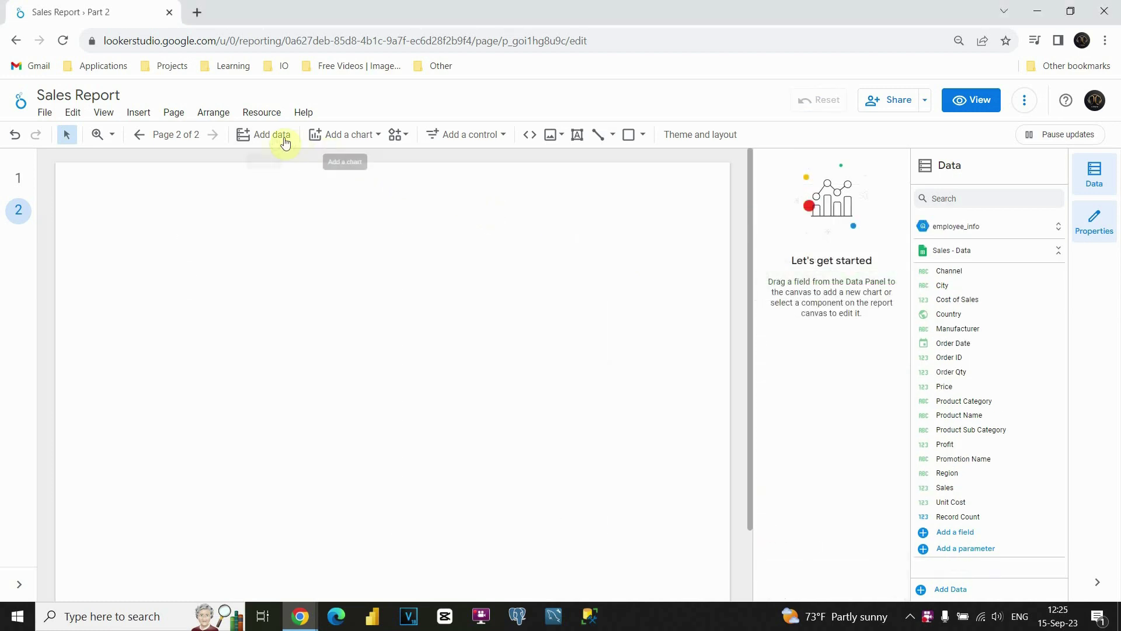
left_click(346, 139)
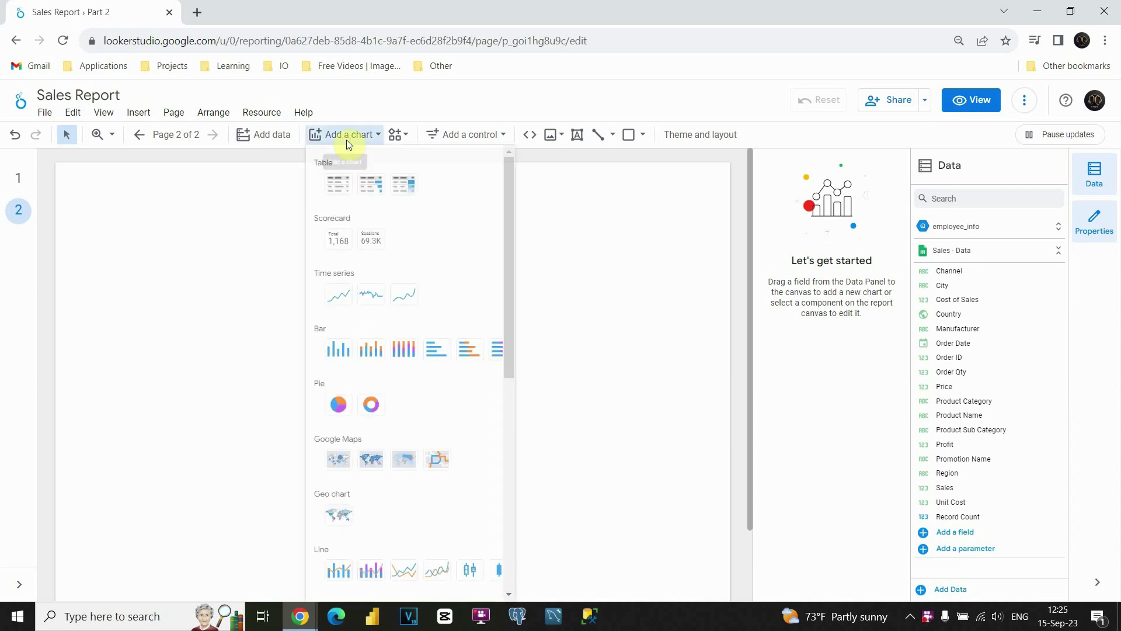
left_click(338, 184)
left_click(253, 243)
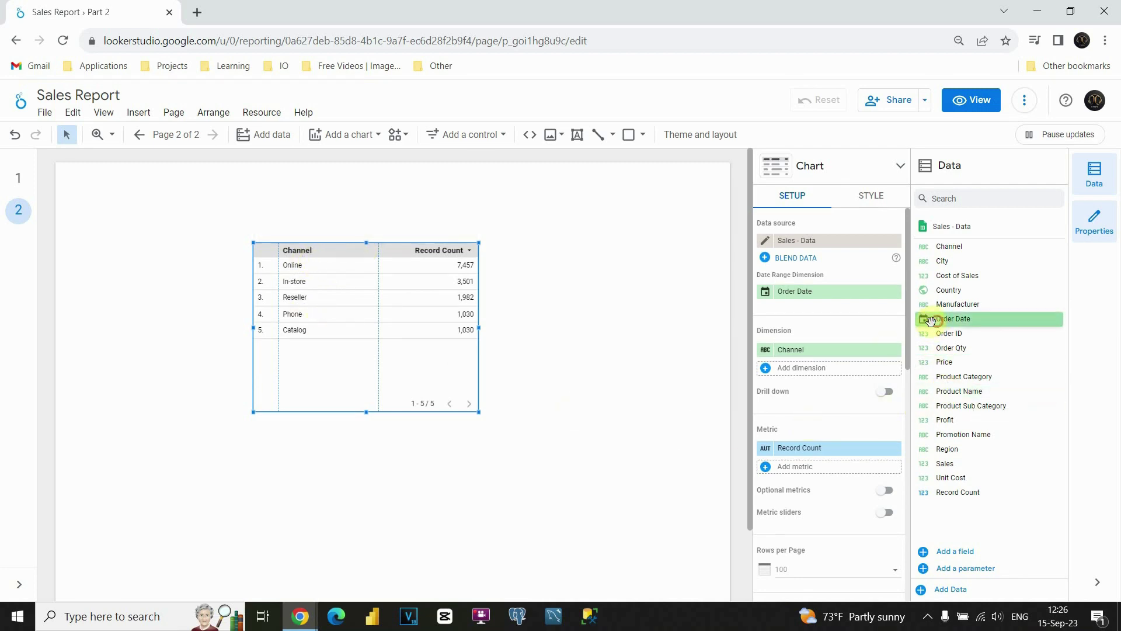
Use Order Date as dimension and Sales as metric, then move and enlarge the table to twenty rows
left_click_drag(931, 320, 803, 351)
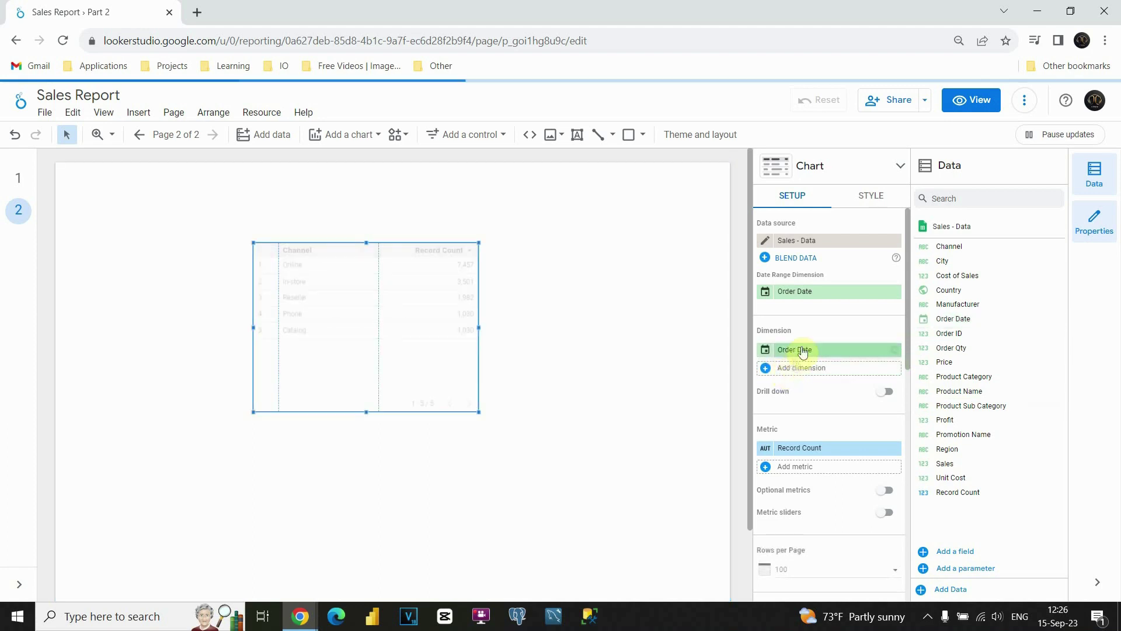
mouse_move(808, 448)
left_mouse_down()
mouse_move(949, 444)
mouse_move(952, 422)
mouse_move(961, 459)
mouse_move(818, 452)
left_mouse_up()
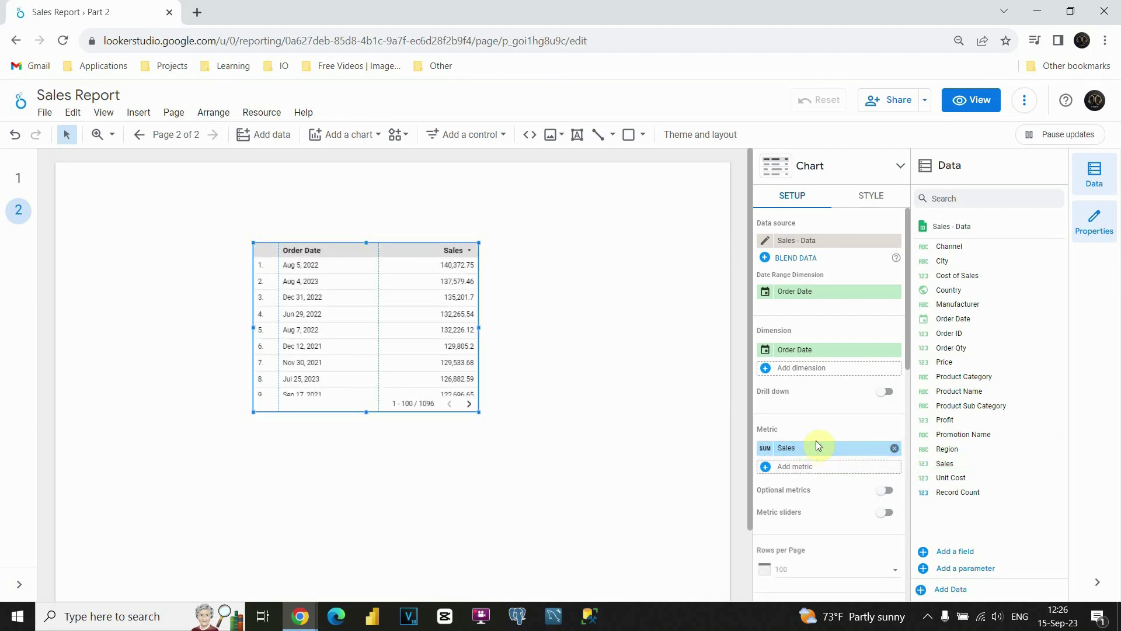
left_click_drag(399, 246, 327, 207)
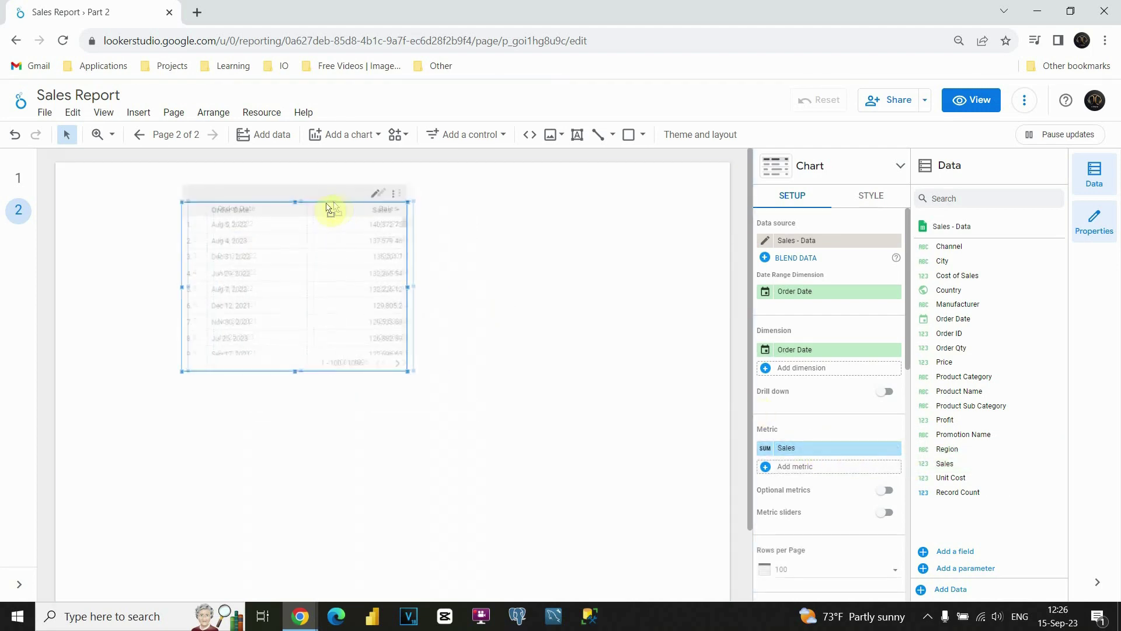
left_click_drag(396, 372, 457, 428)
left_click_drag(498, 481, 620, 556)
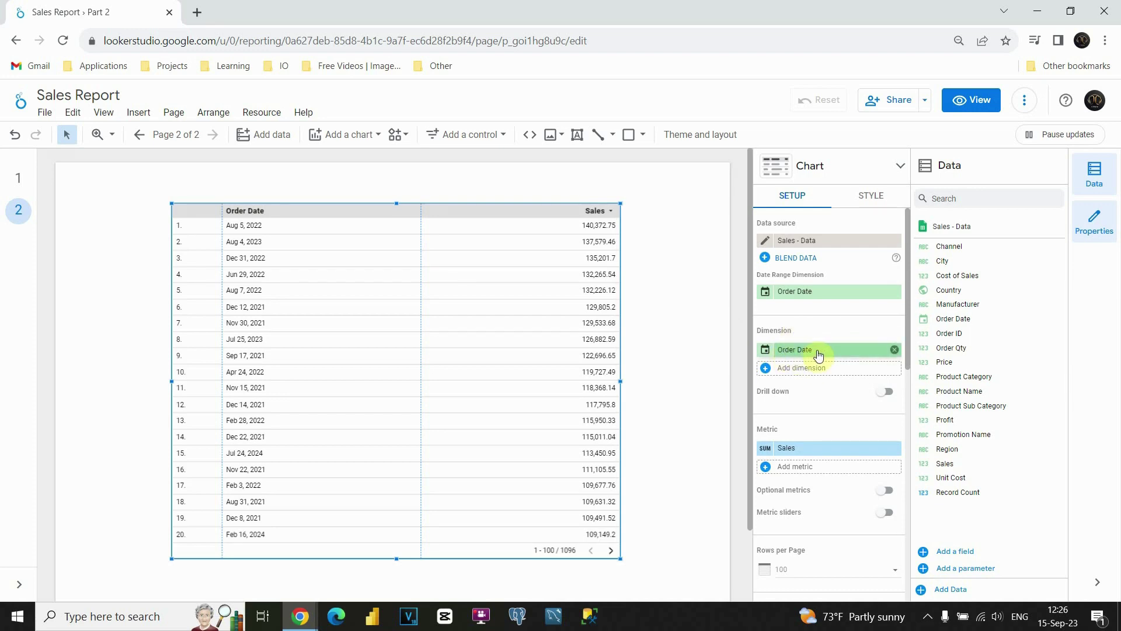
left_click(766, 352)
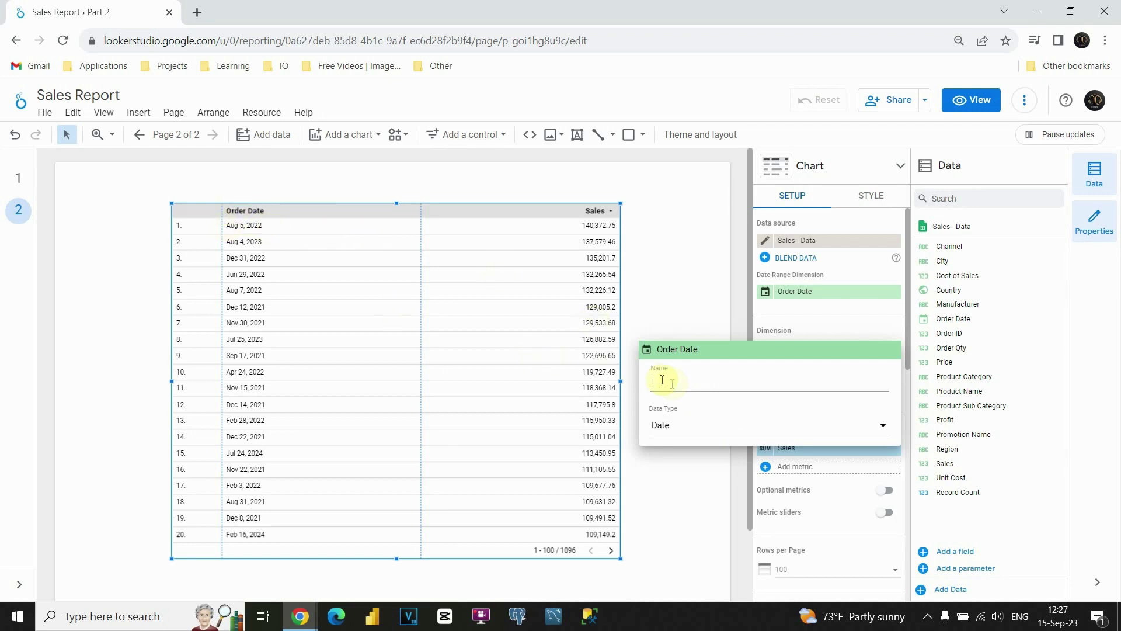
Set Order Date's type to Year and sort the four yearly rows from 2024 down to 2021
left_click(676, 428)
mouse_move(703, 478)
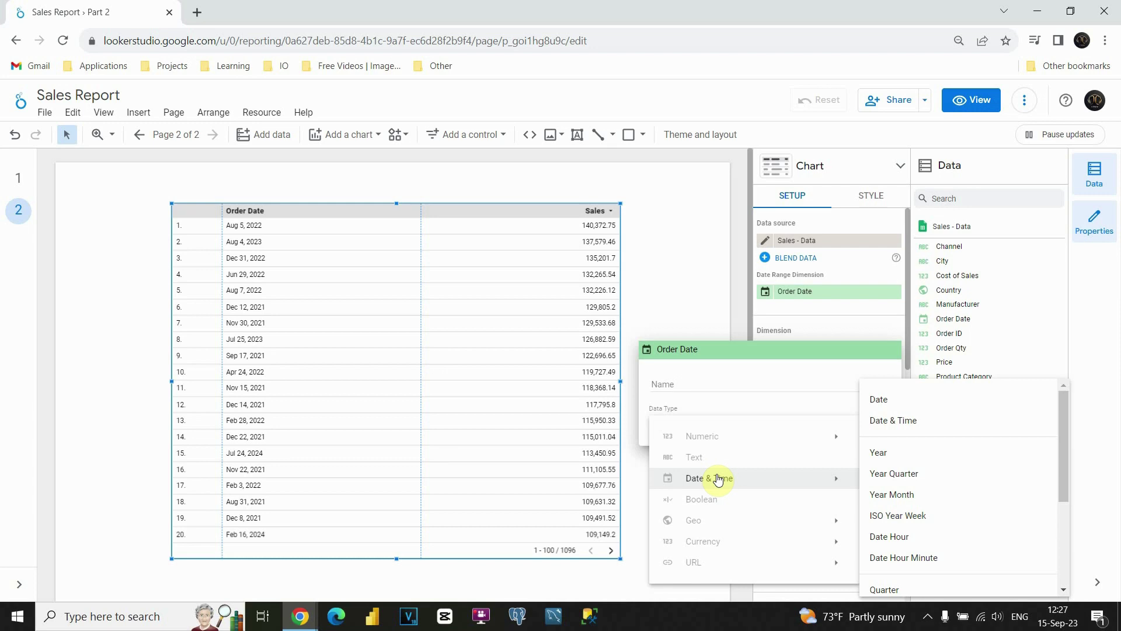
scroll(912, 461, "down", 3)
scroll(912, 459, "up", 3)
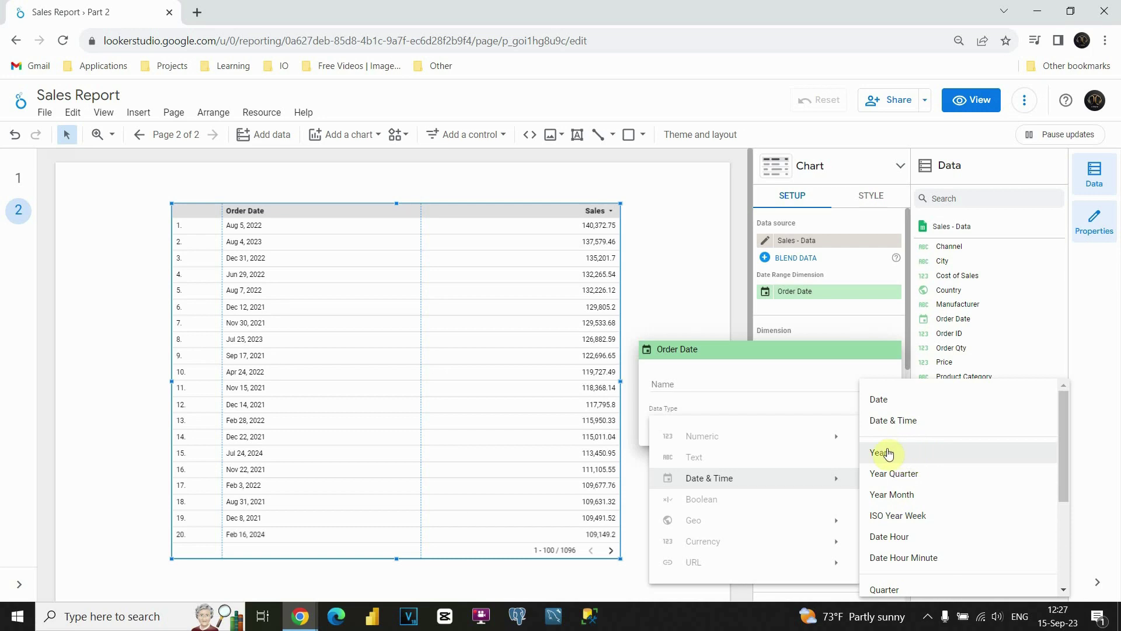
left_click(887, 453)
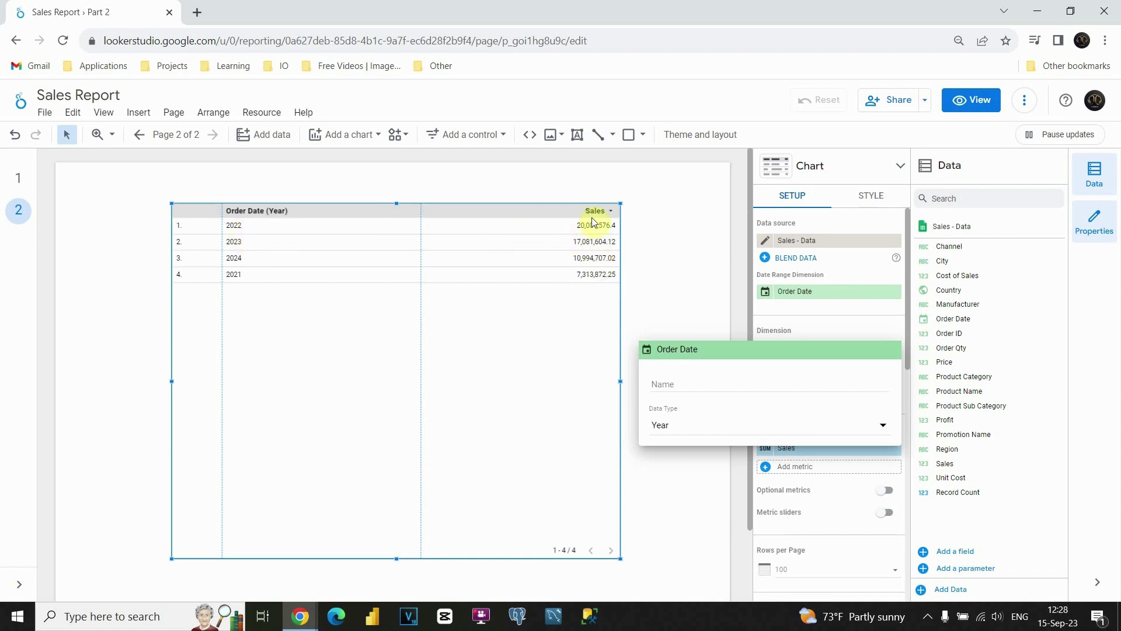
left_click(254, 215)
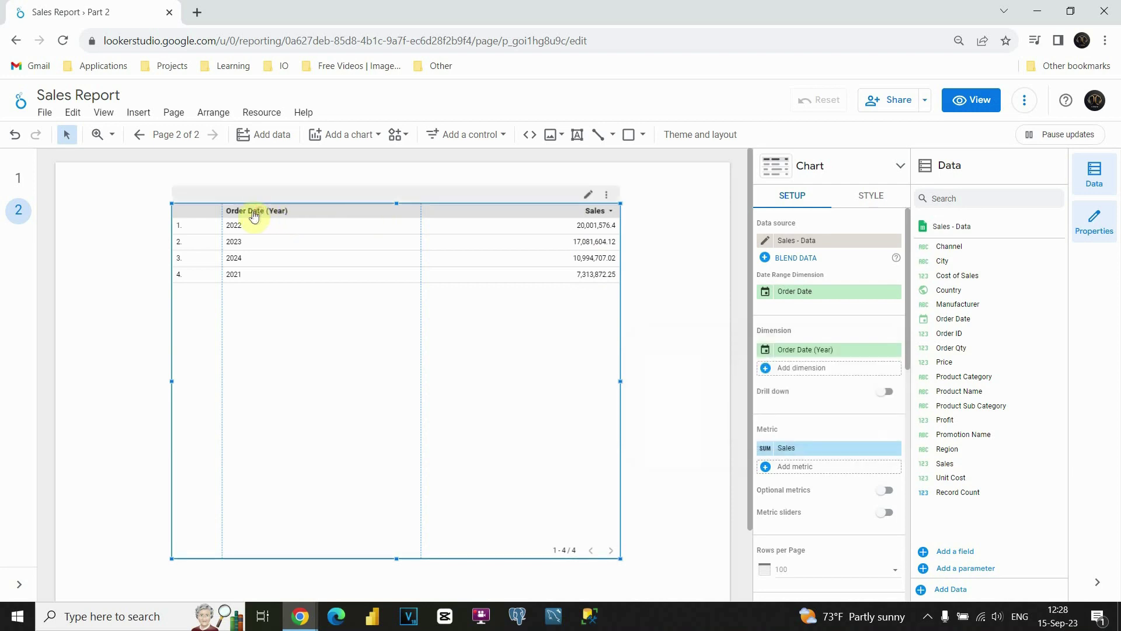
left_click(253, 211)
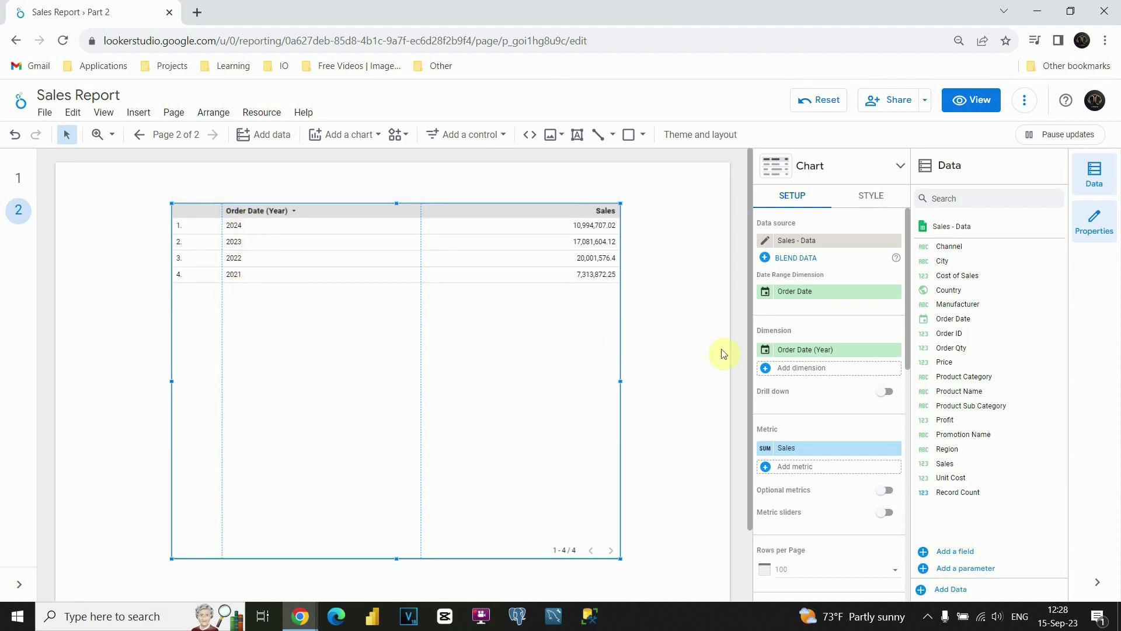
Change the Order Date dimension from Year to Year Month, giving 37 monthly rows
left_click(765, 349)
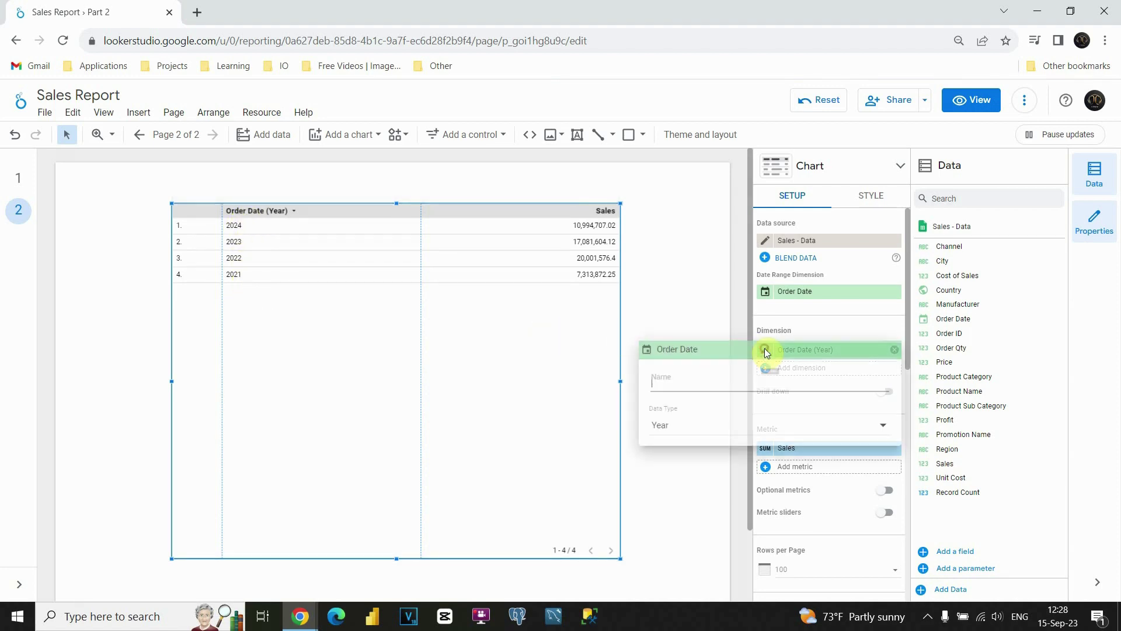
left_click(870, 424)
mouse_move(768, 485)
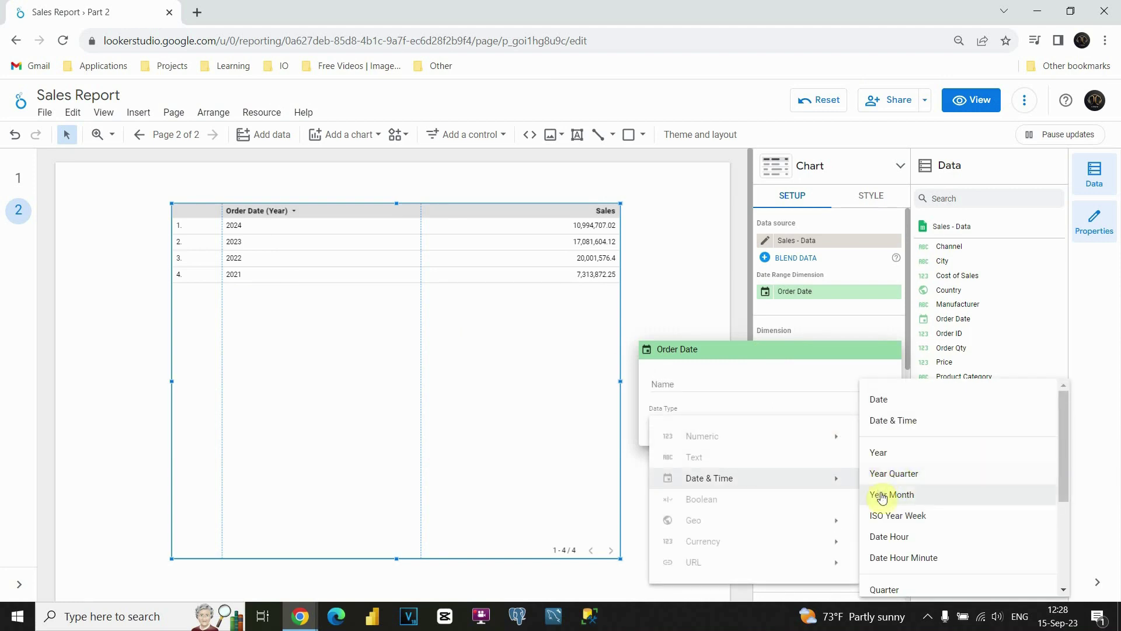
left_click(886, 495)
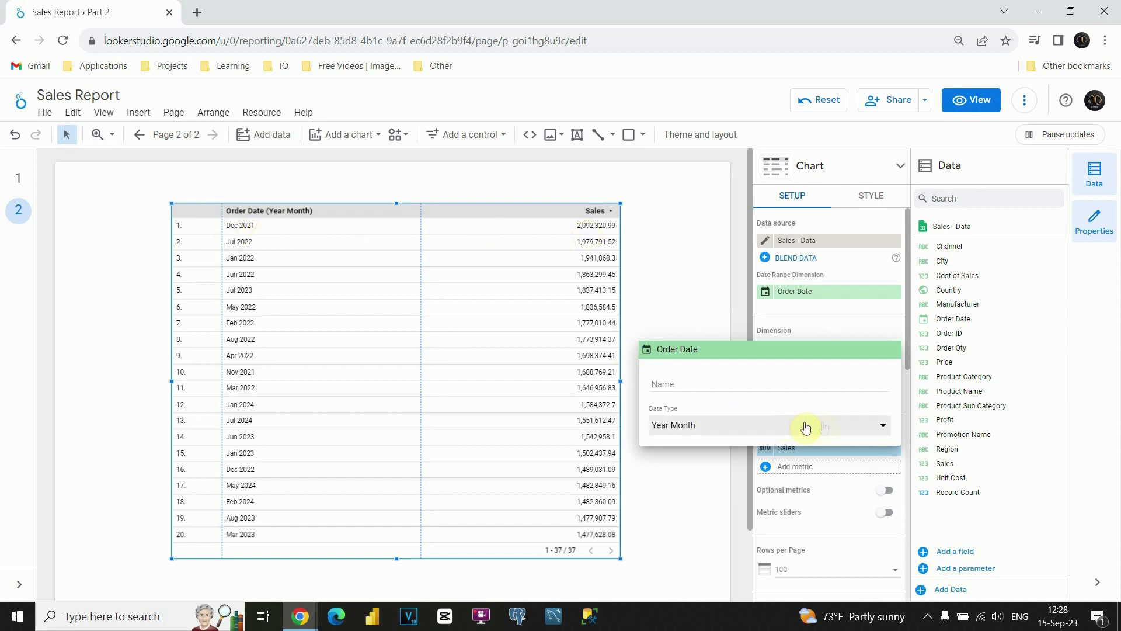
left_click(837, 427)
mouse_move(774, 480)
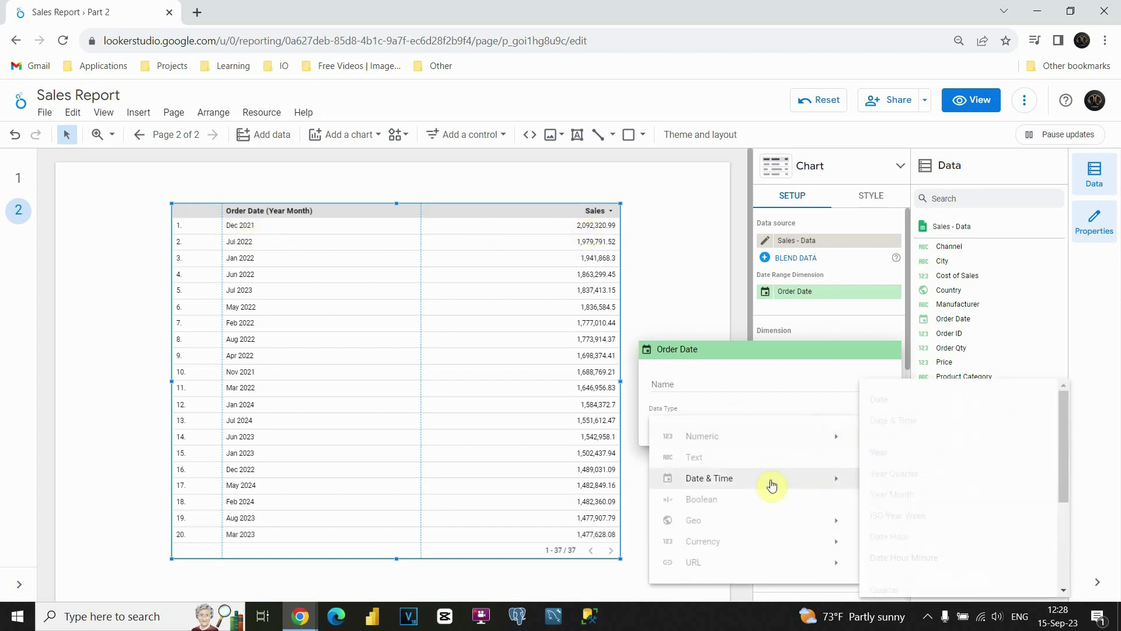
scroll(942, 500, "down", 1)
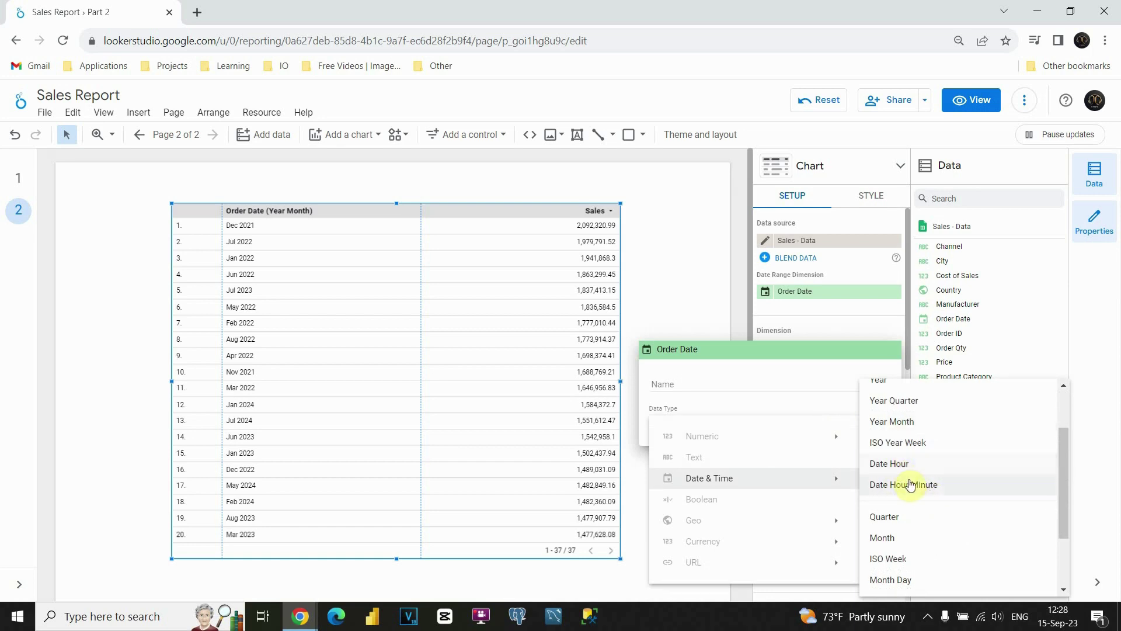
scroll(920, 476, "down", 1)
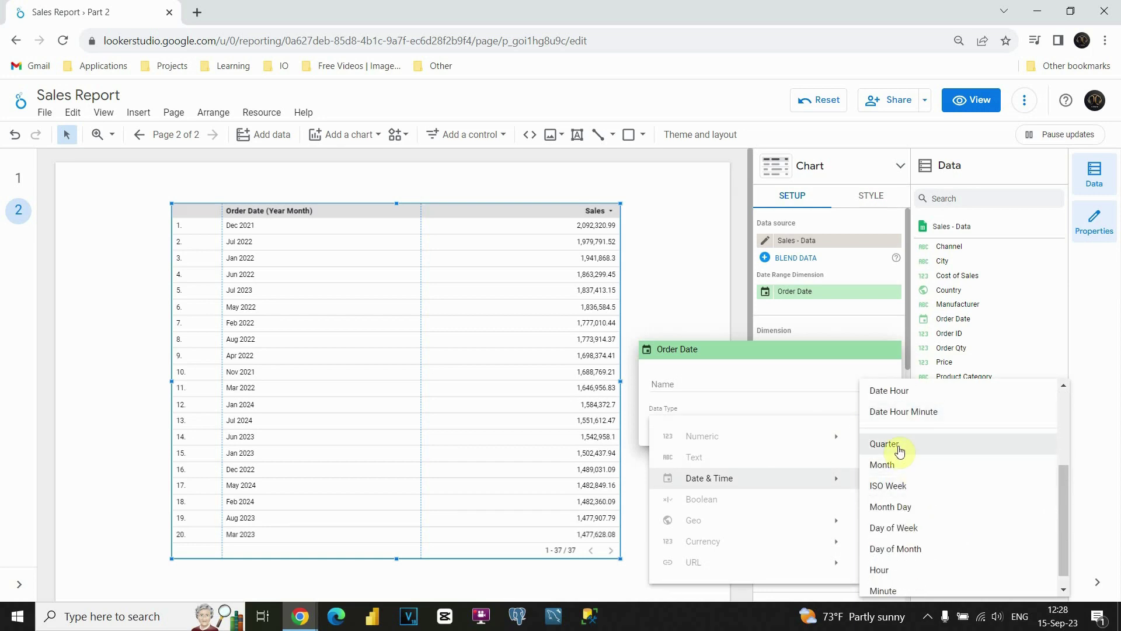
Set Order Date to Quarter and sort the rows ascending, Q1 through Q4
left_click(891, 450)
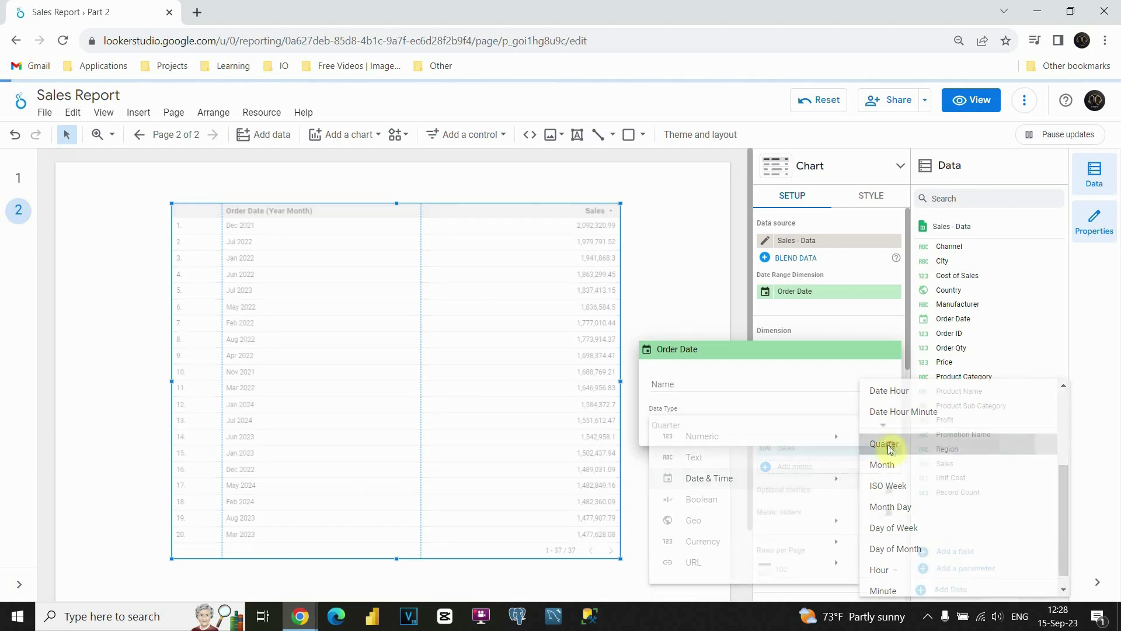
left_click(697, 291)
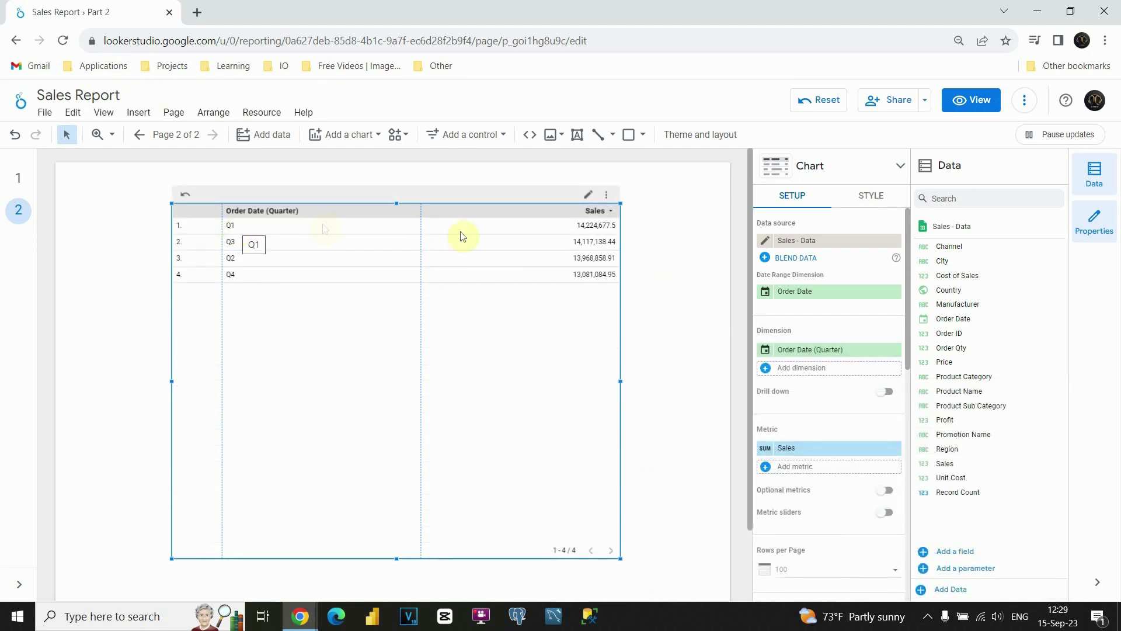
left_click(244, 215)
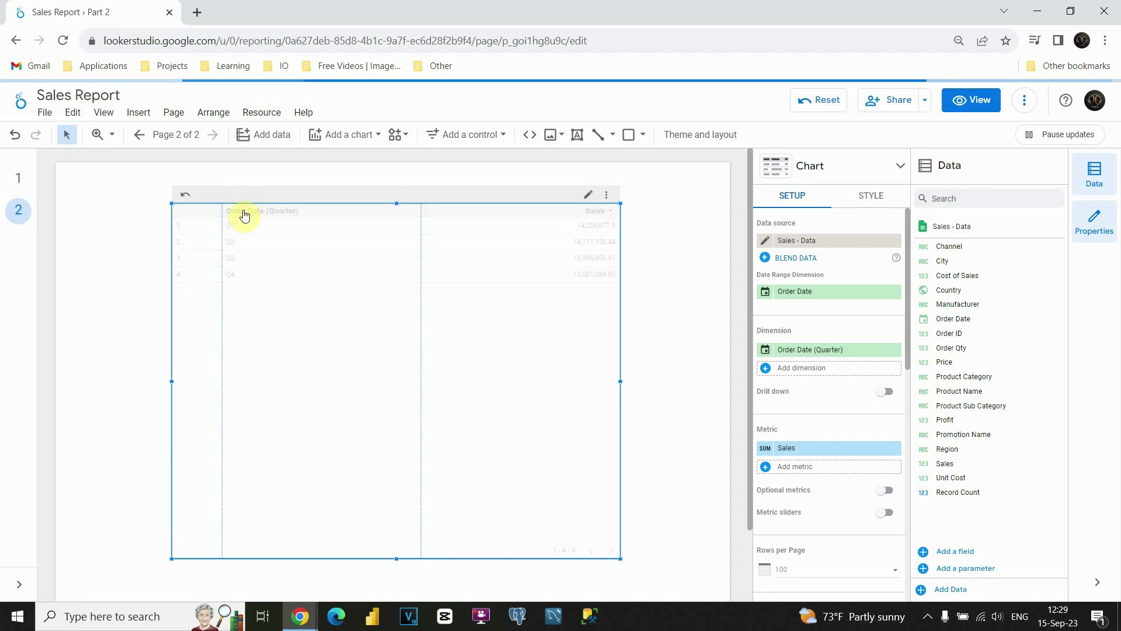
left_click(244, 214)
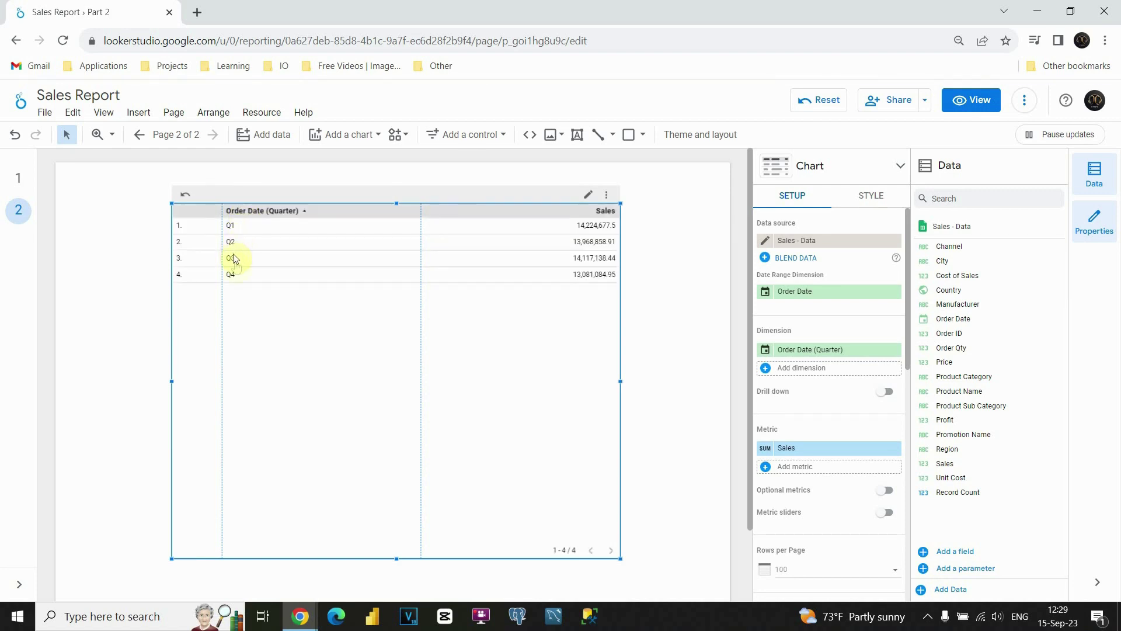
left_click(766, 347)
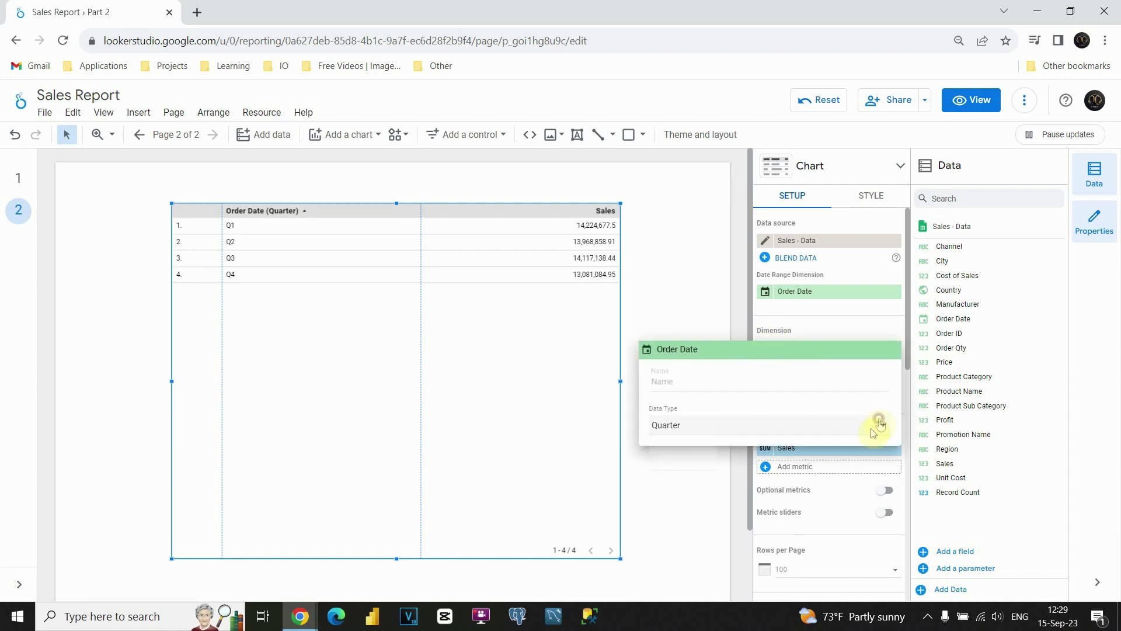
Switch Order Date from Quarter to Month so the table lists twelve monthly Sales totals
left_click(878, 425)
mouse_move(826, 479)
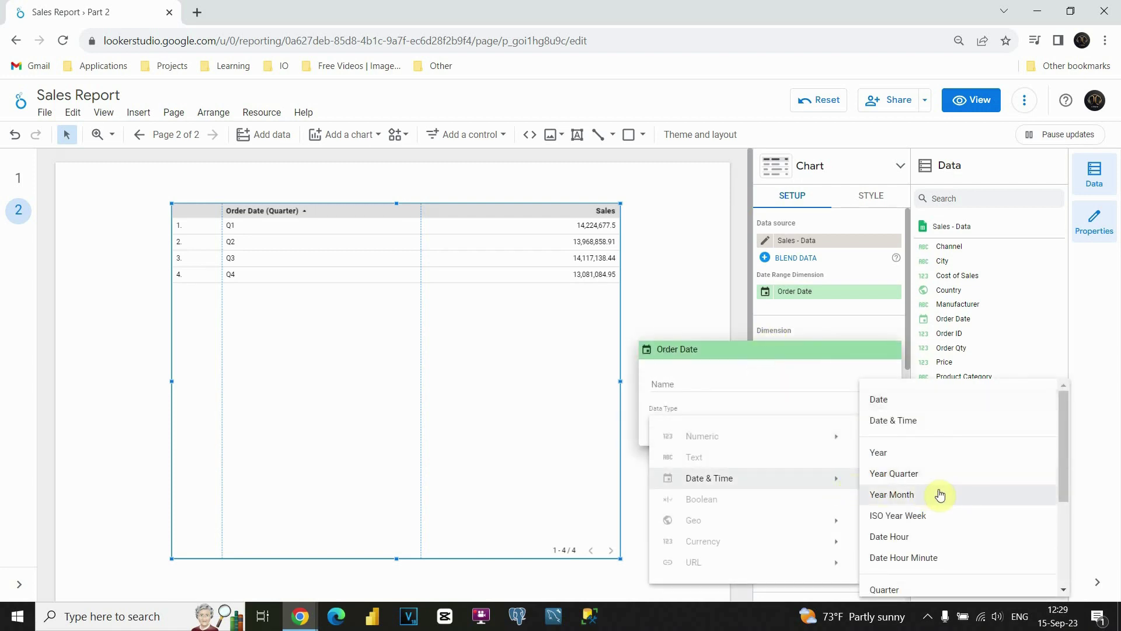
scroll(940, 494, "down", 3)
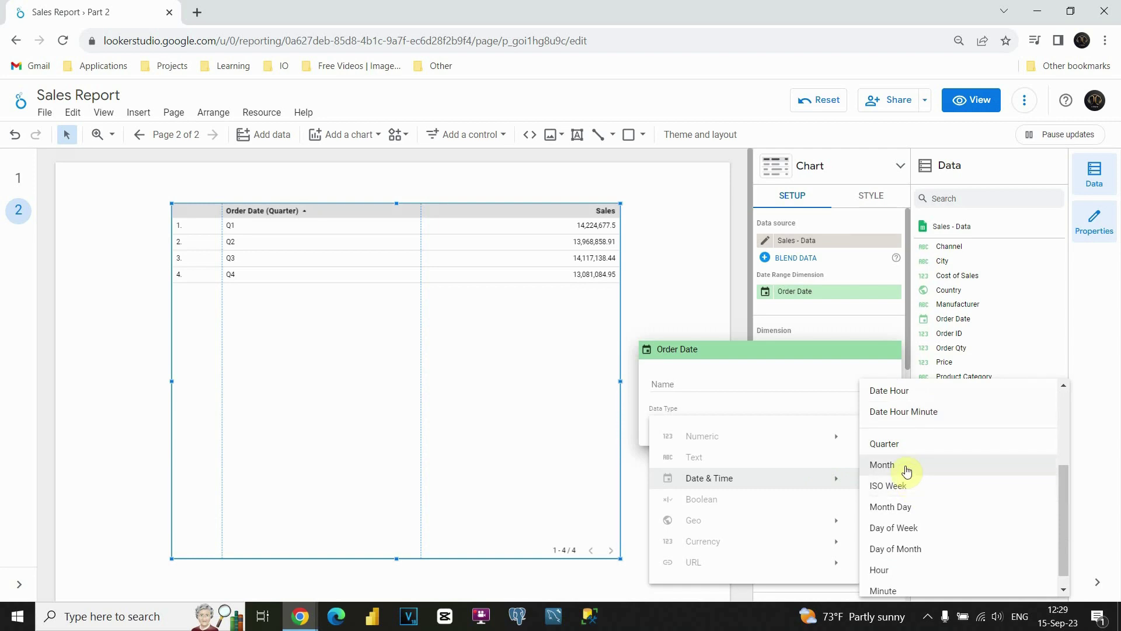
scroll(906, 470, "up", 3)
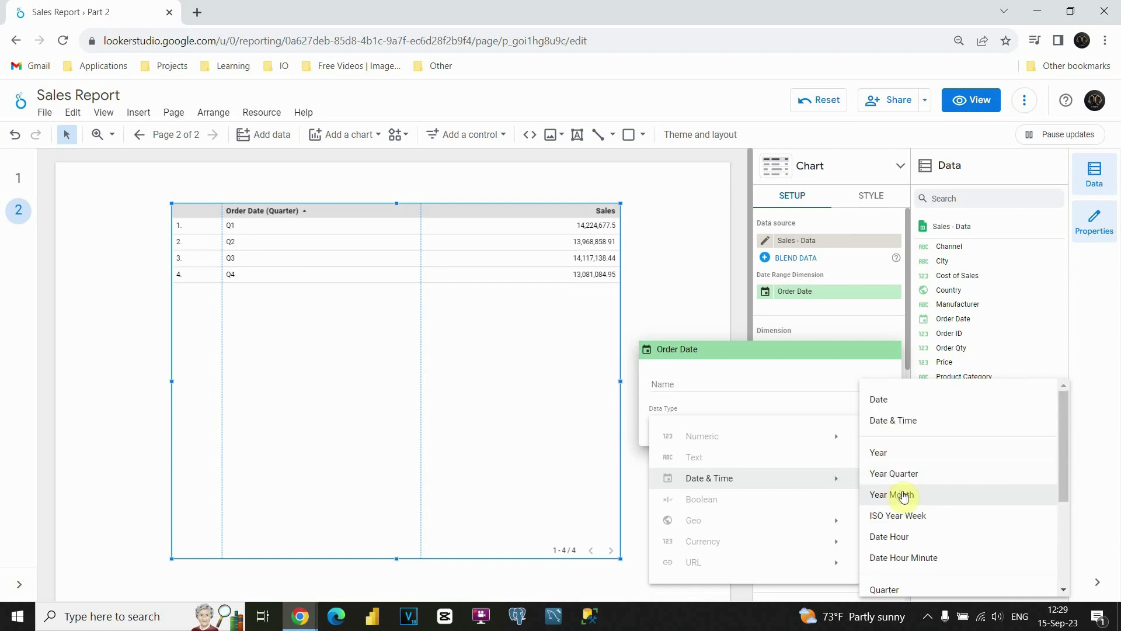
scroll(904, 495, "down", 3)
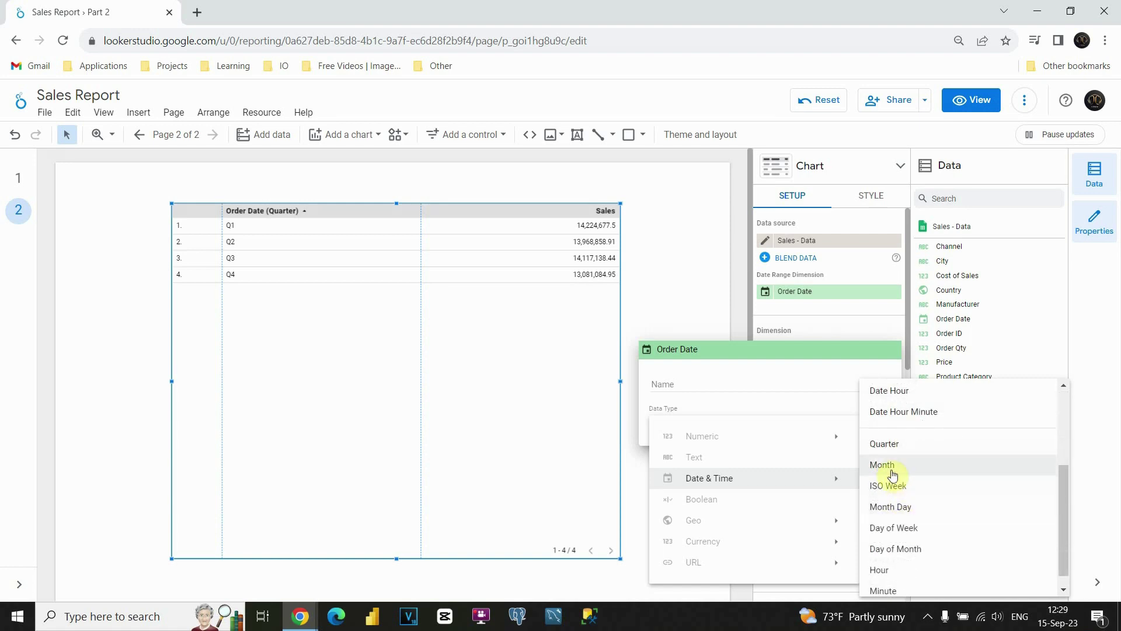
left_click(892, 473)
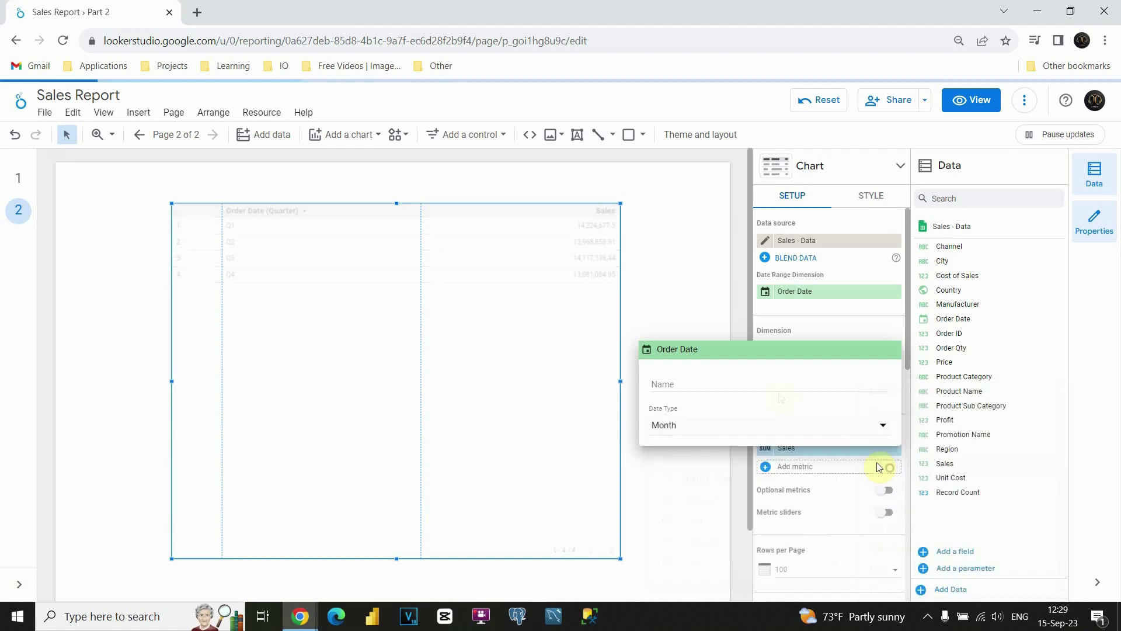
left_click(670, 310)
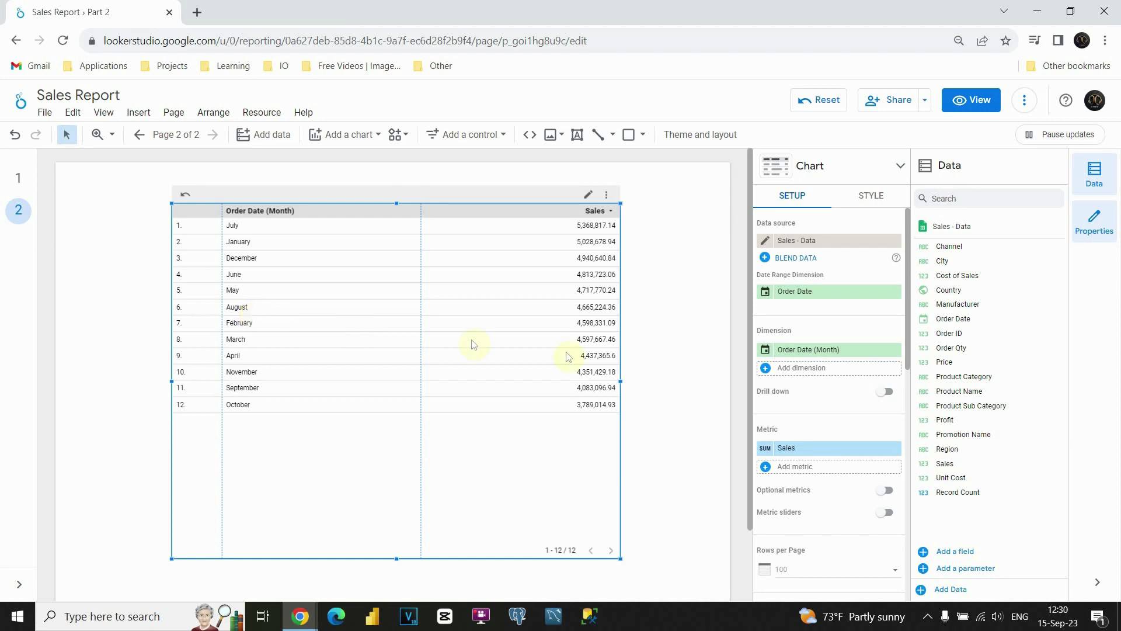
left_click(765, 350)
Switch Order Date to Day of Week, producing seven weekday Sales totals led by Sunday
left_click(868, 423)
scroll(943, 485, "down", 5)
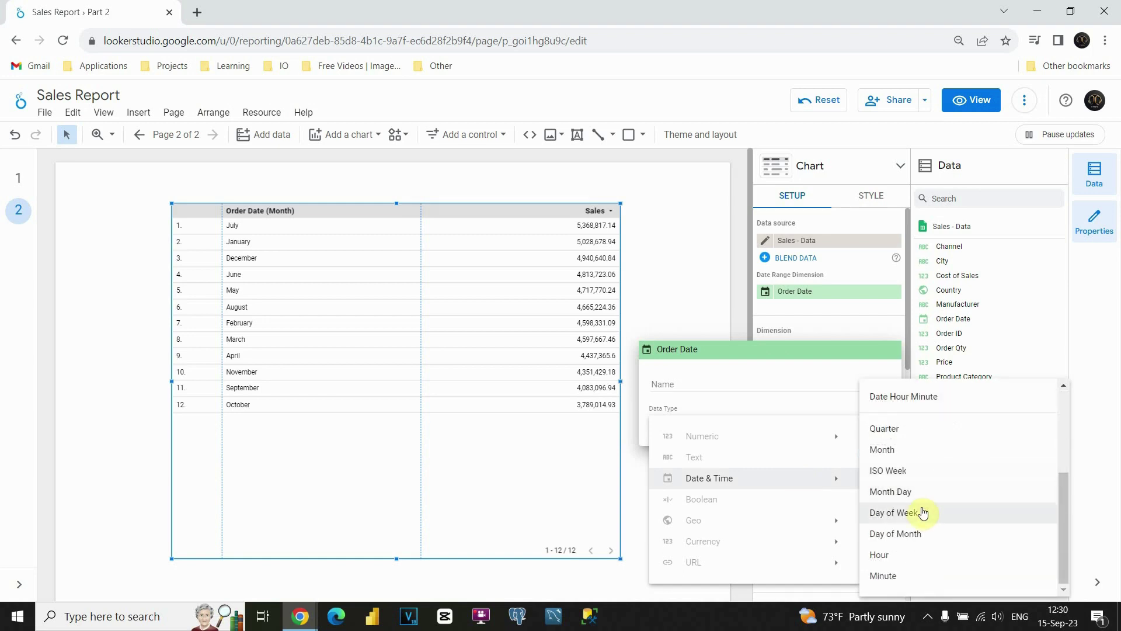
left_click(917, 513)
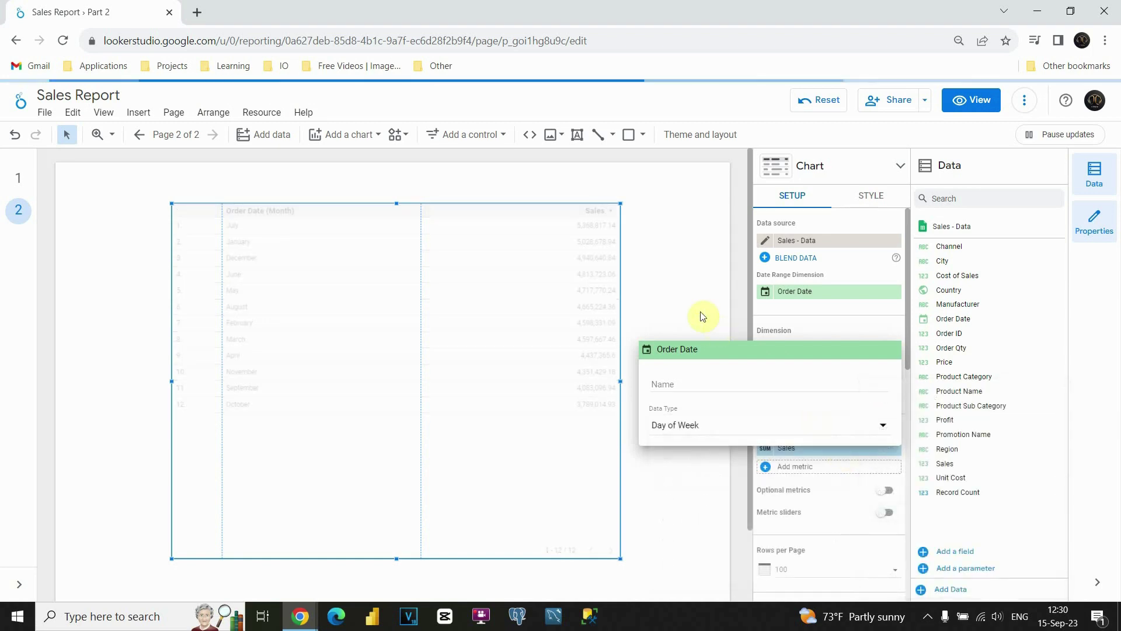
left_click(693, 271)
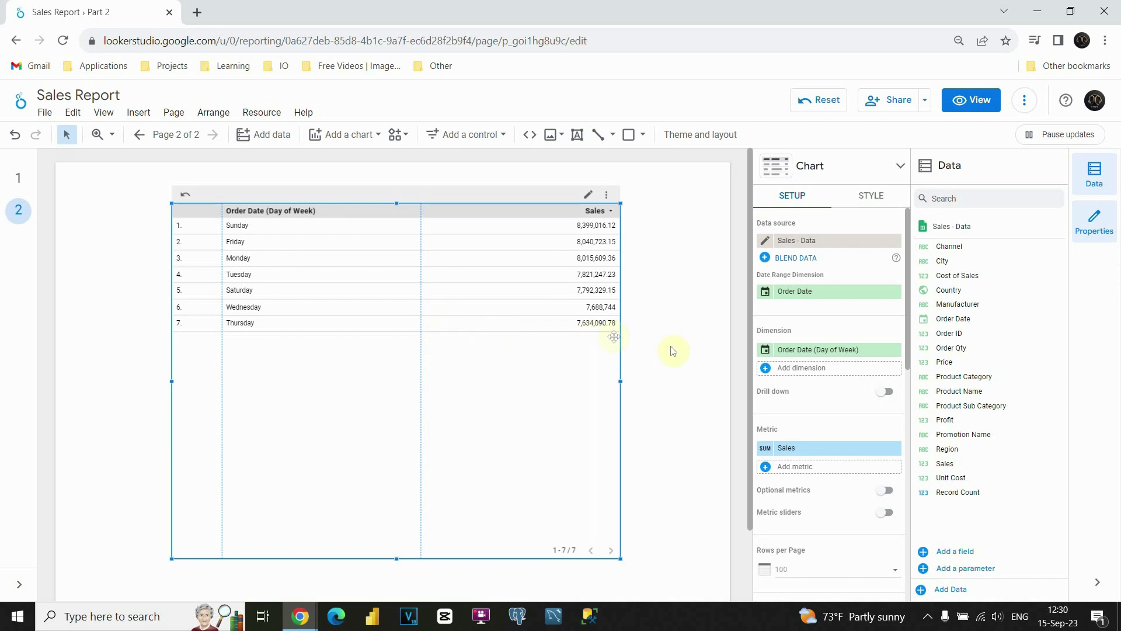
left_click(766, 352)
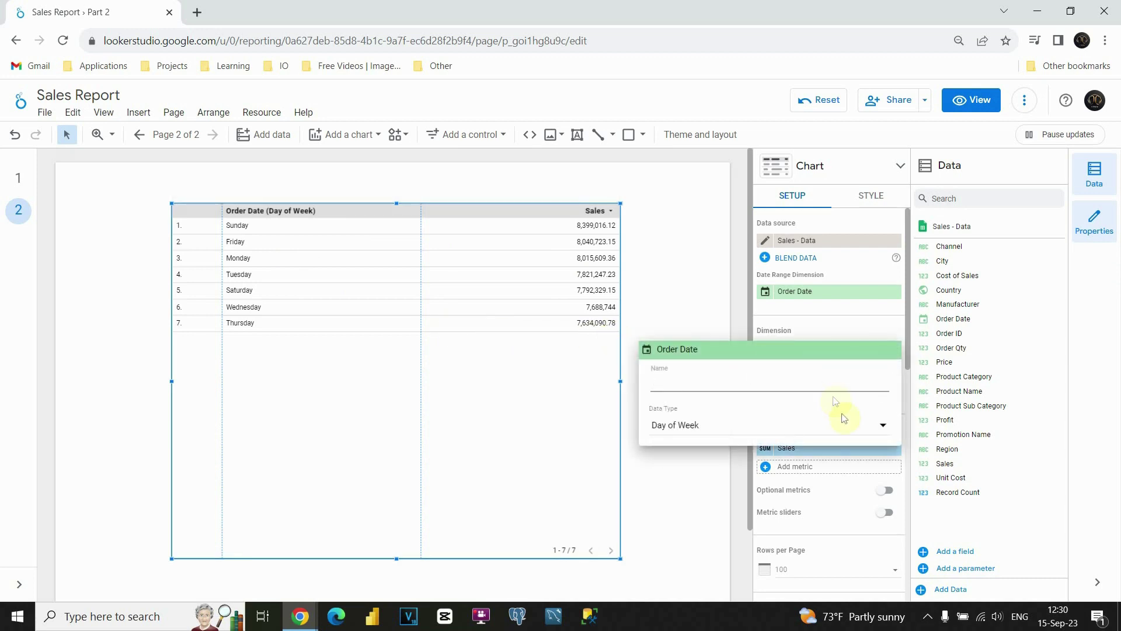
Set the first Order Date dimension's type back to Year
left_click(870, 433)
mouse_move(777, 480)
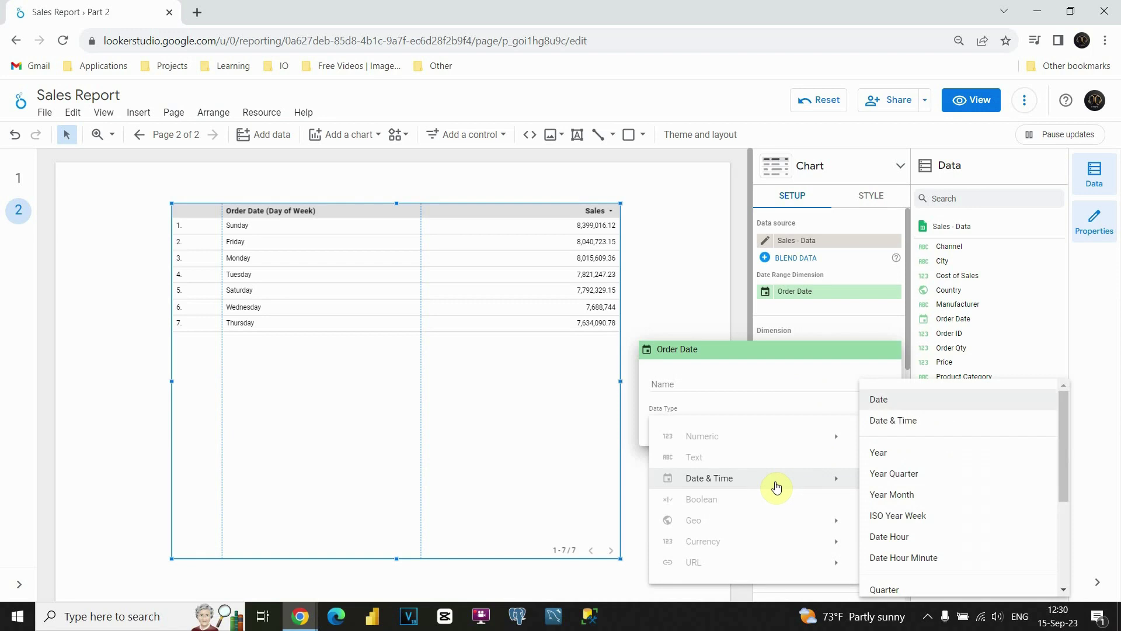
left_click(918, 459)
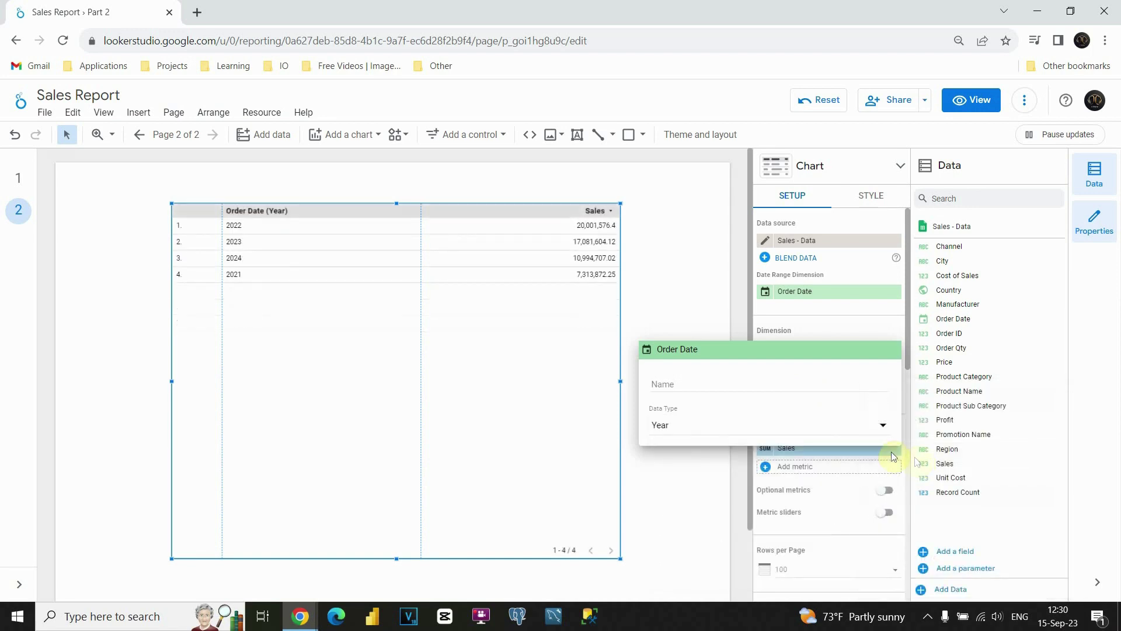
left_click(689, 299)
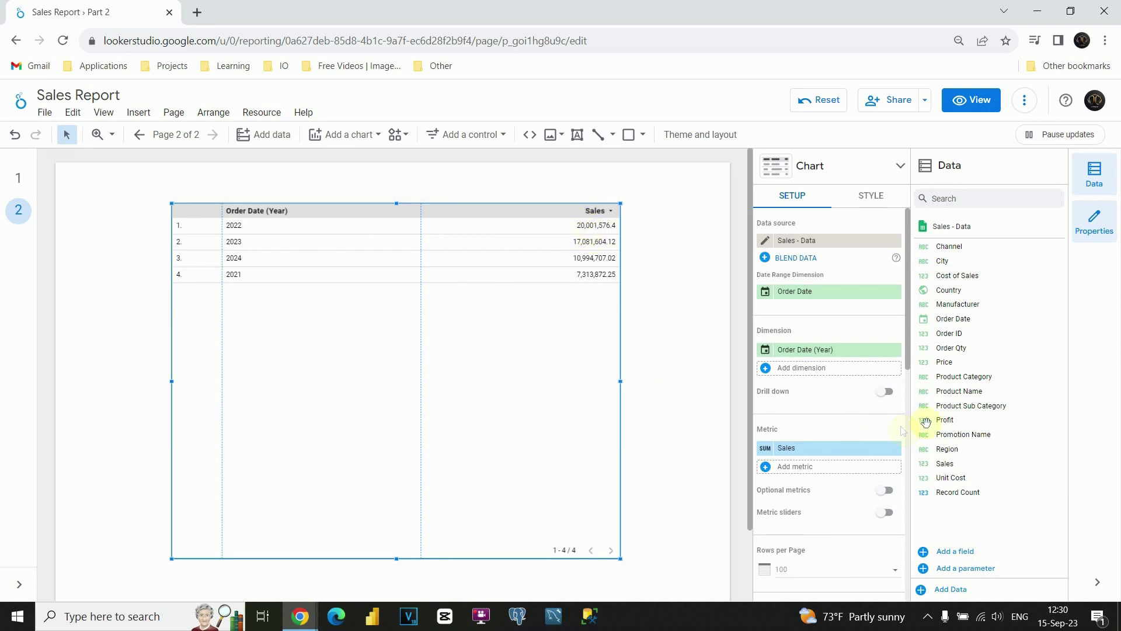
Add Order Date as a second dimension with its type set to Month
left_click_drag(949, 319, 824, 369)
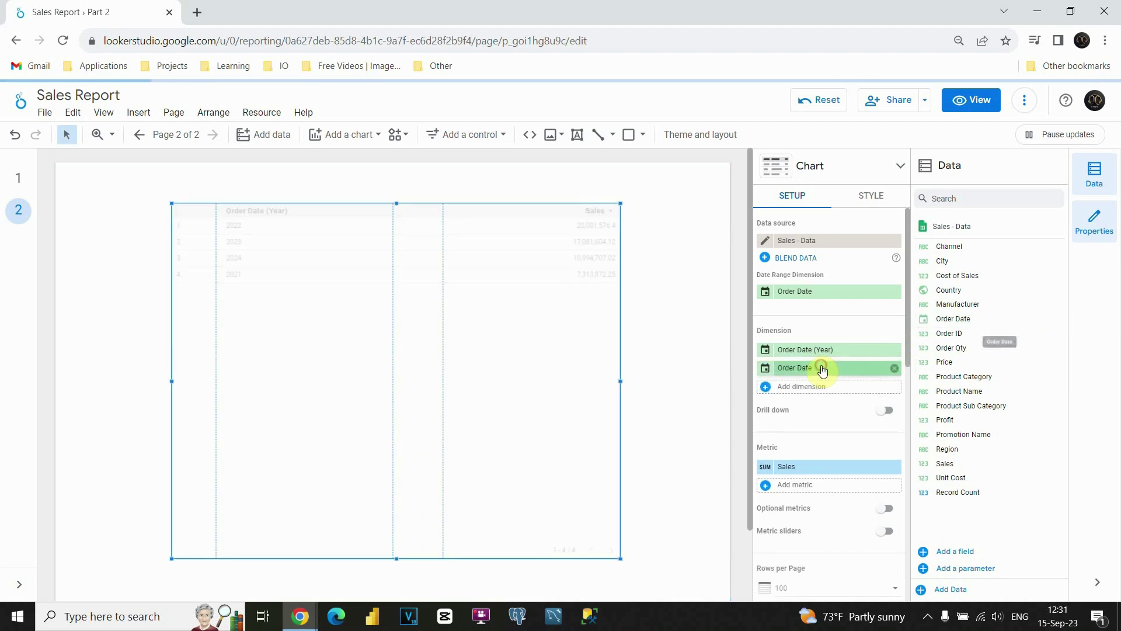
left_click(764, 370)
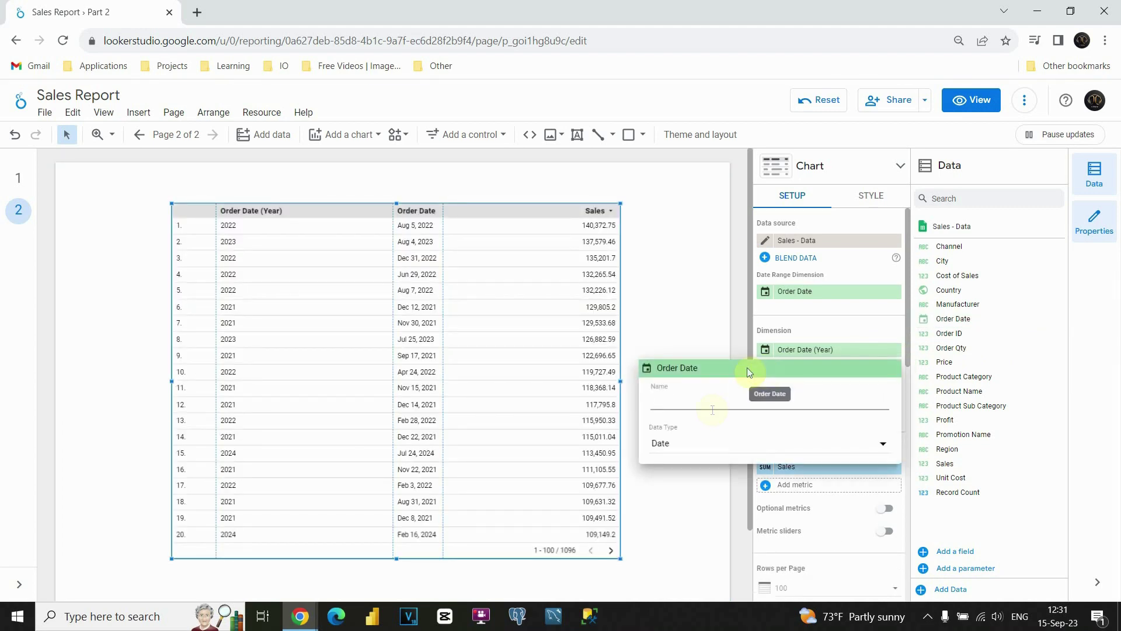
left_click(694, 444)
mouse_move(746, 493)
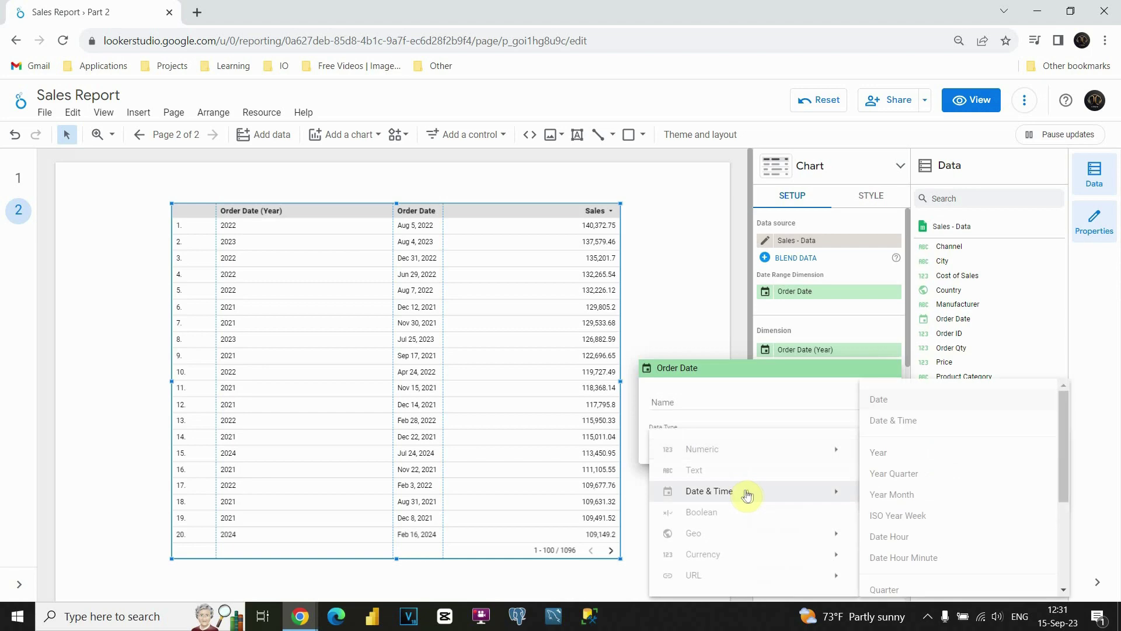
scroll(921, 503, "down", 1)
left_click(914, 465)
left_click(689, 308)
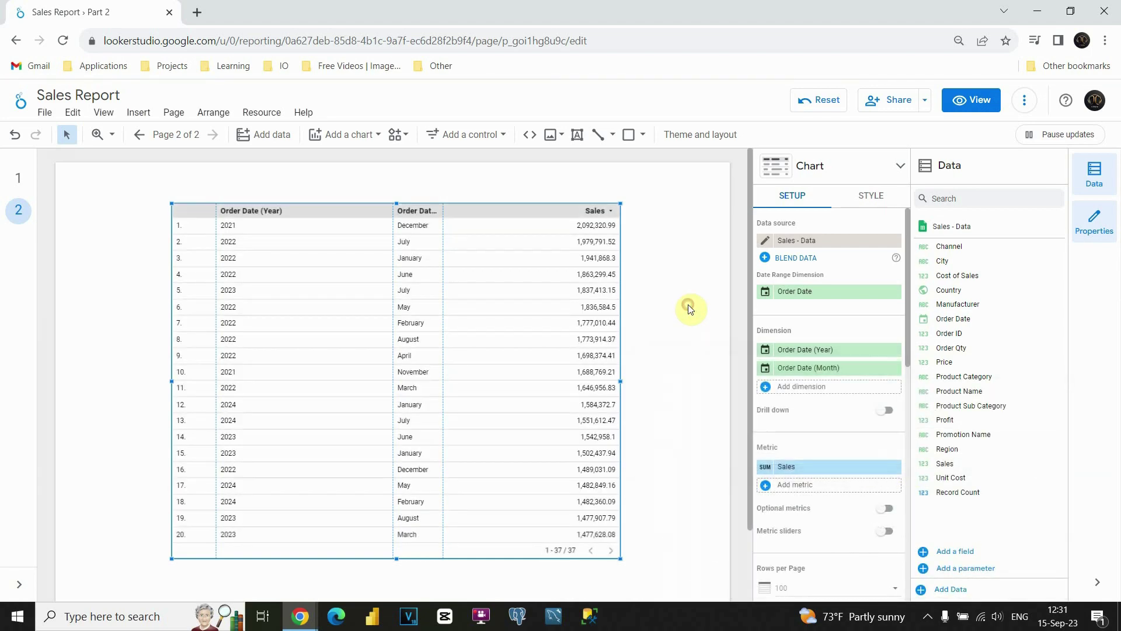
Sort the table by Order Date (Year) descending, with 2024 at the top
left_click(258, 216)
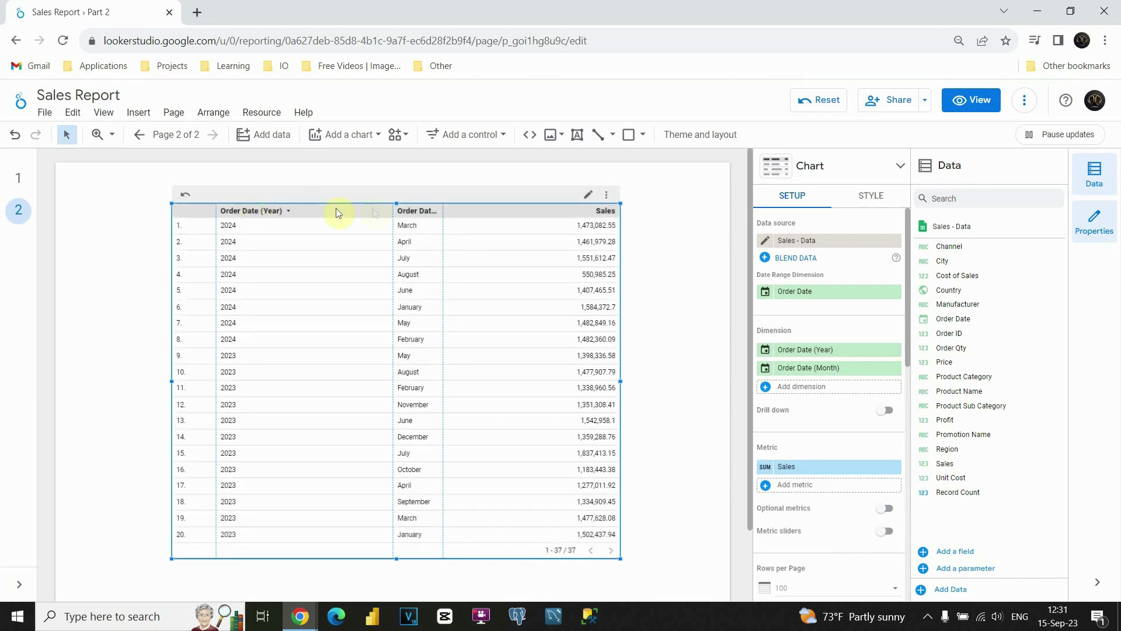
left_click(411, 215)
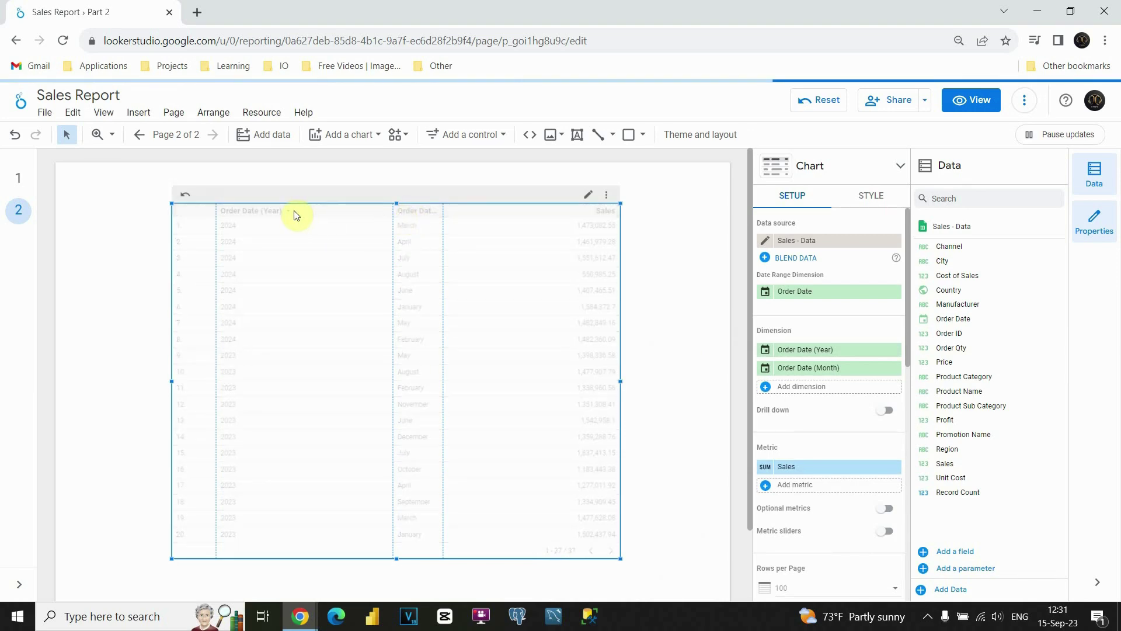
left_click(266, 215)
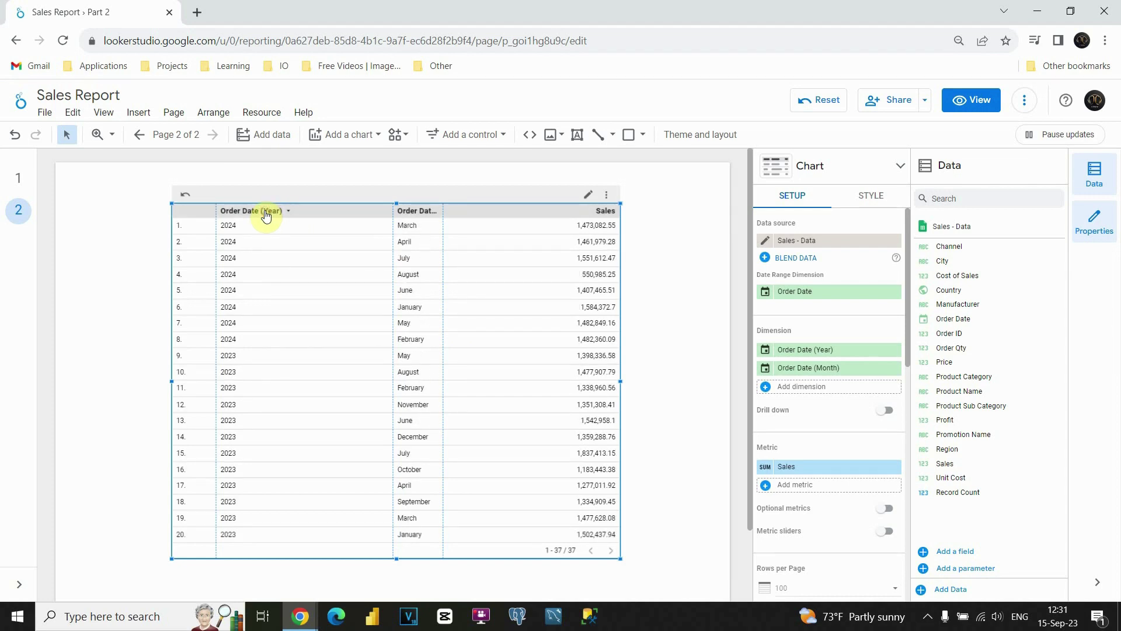